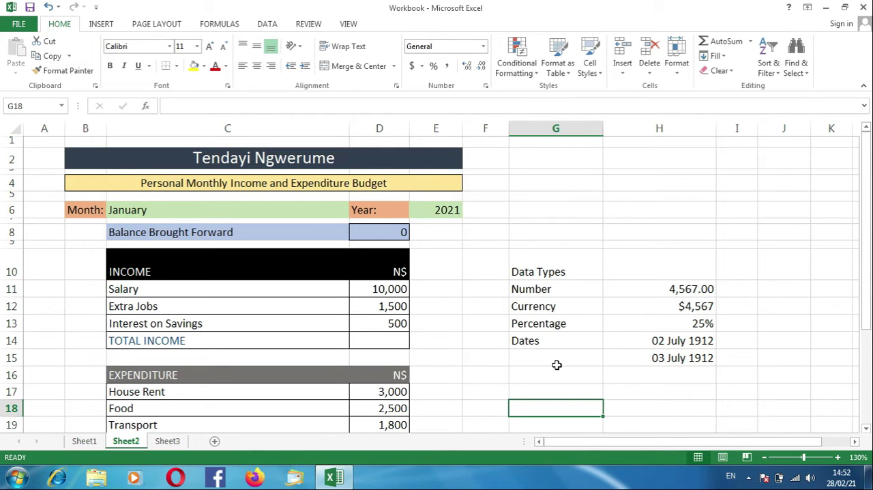
Step: Widen column G to roughly twice its width
click(867, 427)
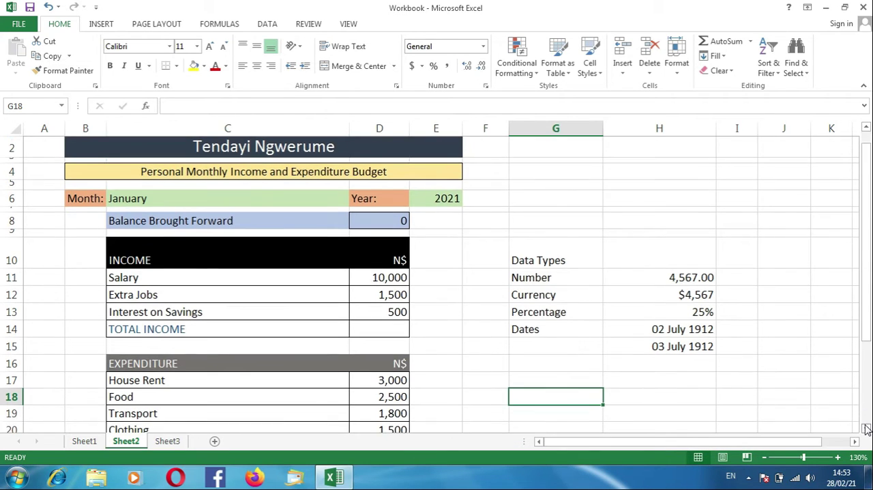
click(866, 427)
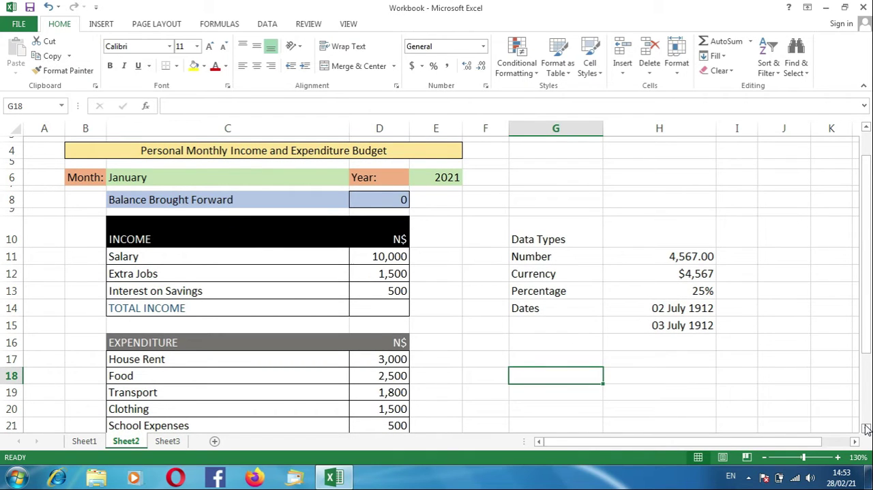
drag(604, 129, 717, 130)
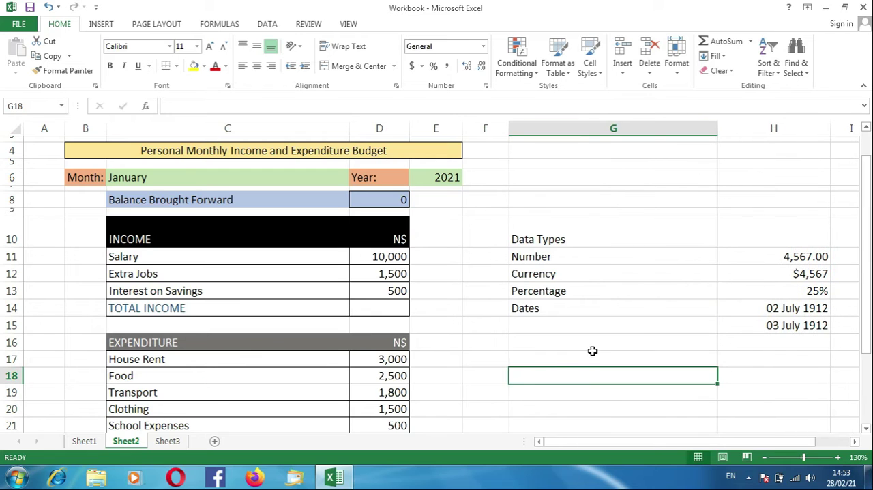
Step: Enter the expression 2x5-(4*2)/2 as text in cell G17
click(573, 358)
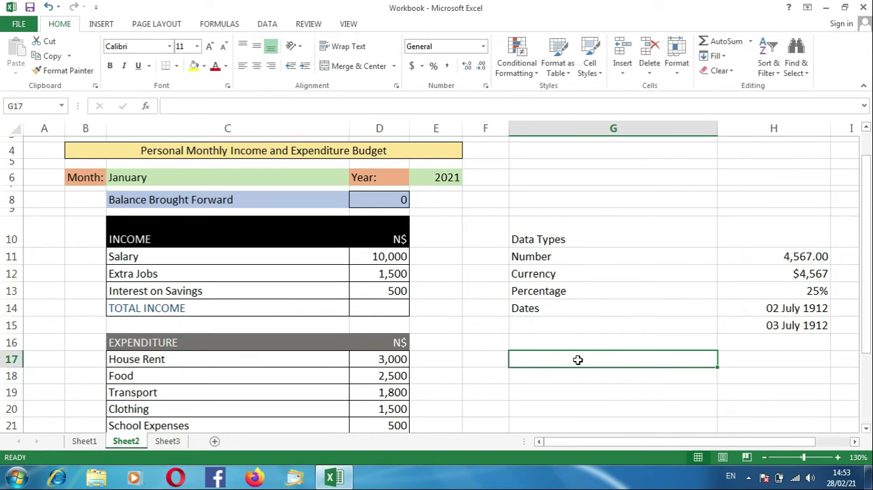
text('2)
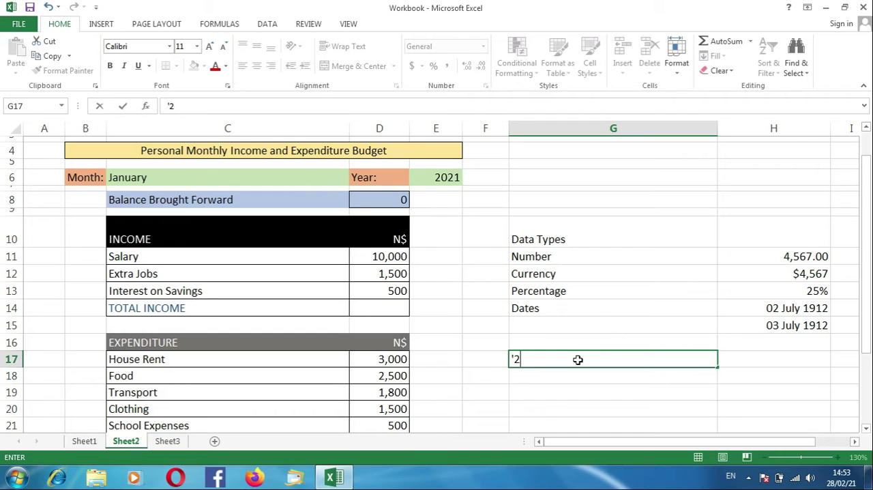
text(x5-(4*2)/)
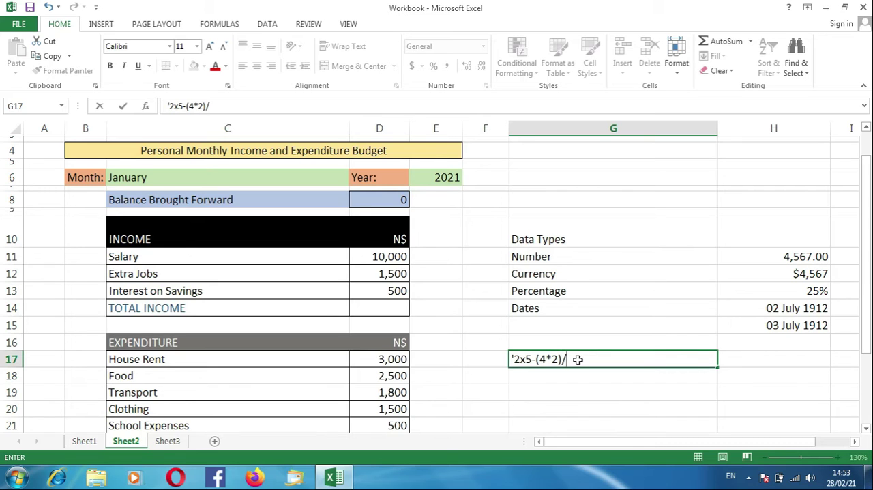
text(2)
key(Return)
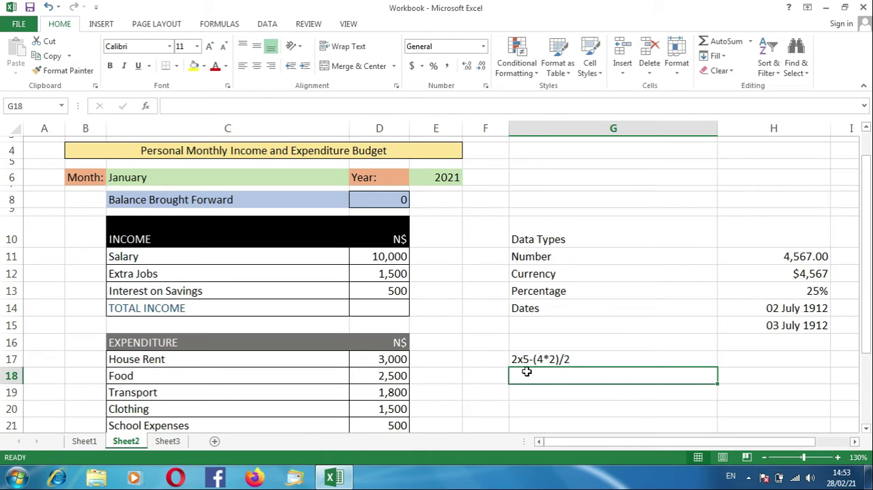
Step: Enter the simplified expression 10-8/2 as text in cell G18
text('10)
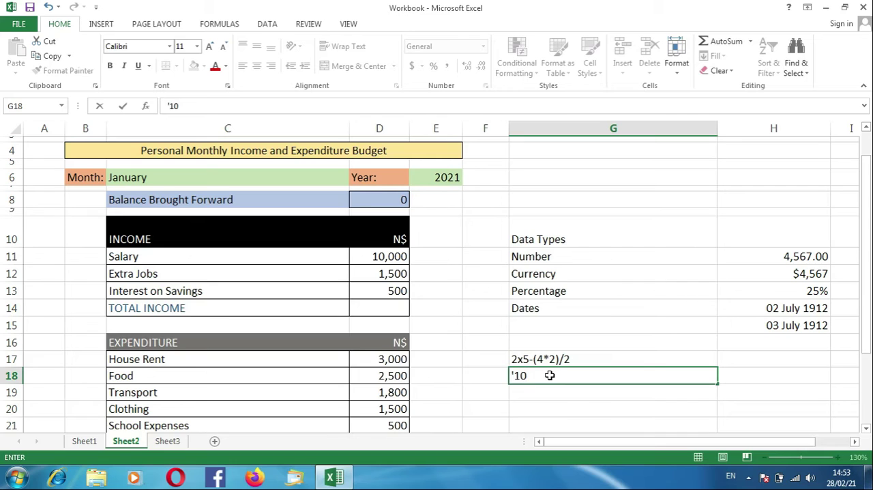
text(-8/2)
key(Return)
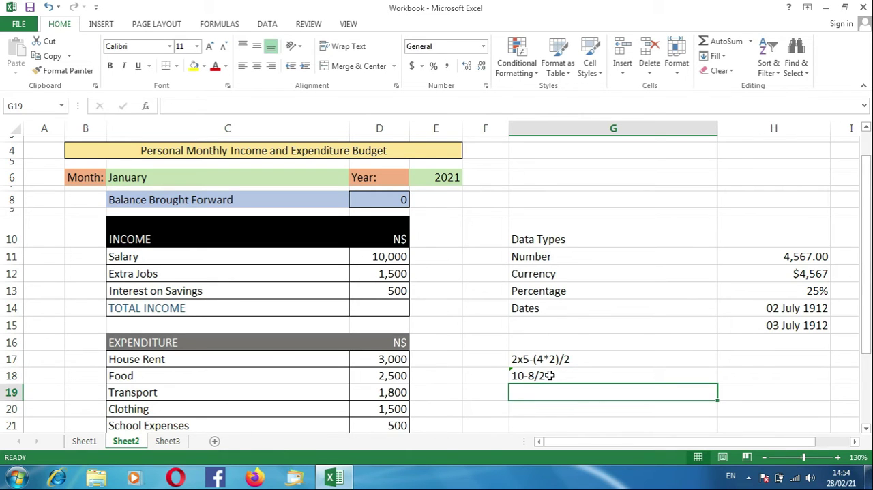
Step: Enter 10-4 as text in cell G19 and 6 as text in cell G20
text(')
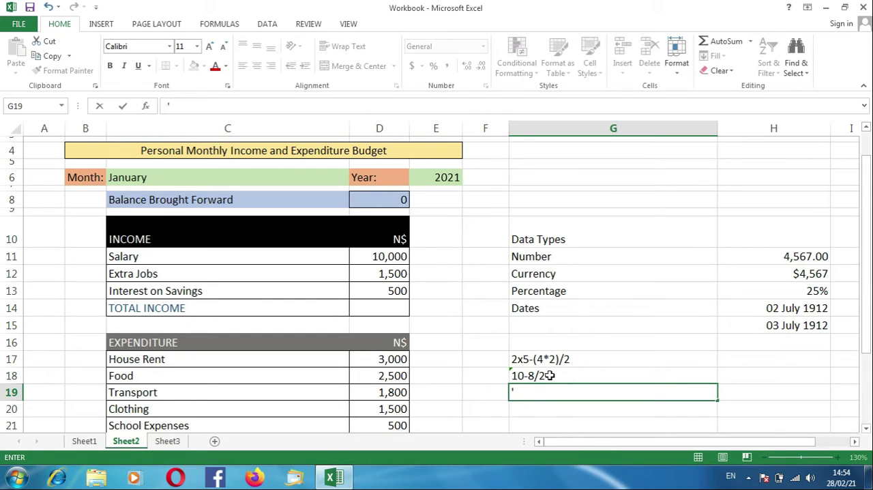
text(10-4)
key(Return)
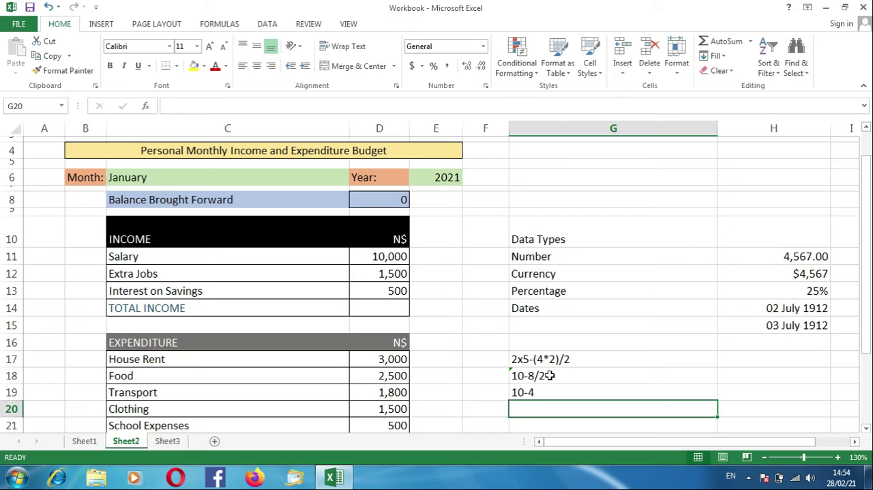
text(')
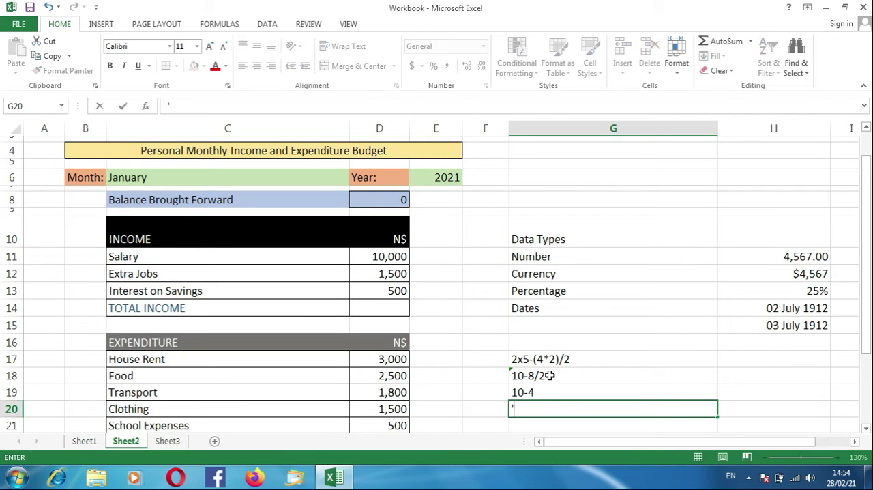
text(6)
key(Return)
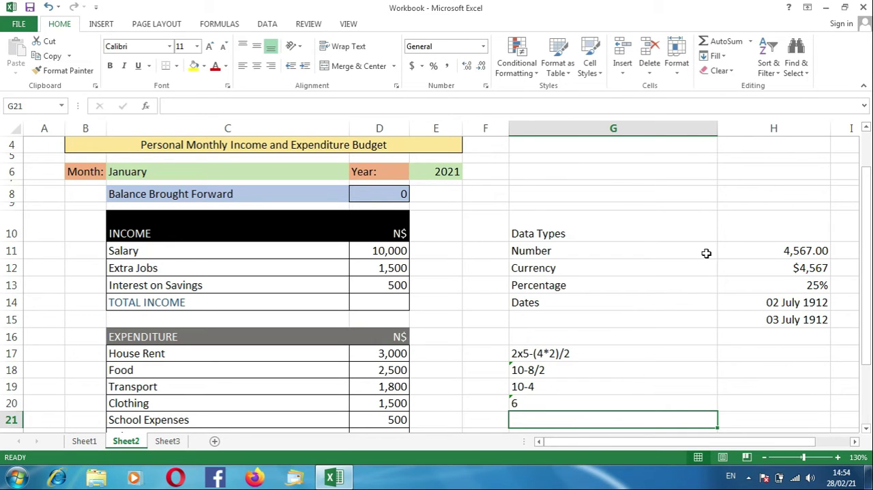
Step: Narrow column G and calculate the expression in cell H17 with the formula =(2*5)-(4*2)/2
drag(713, 129, 624, 164)
click(639, 353)
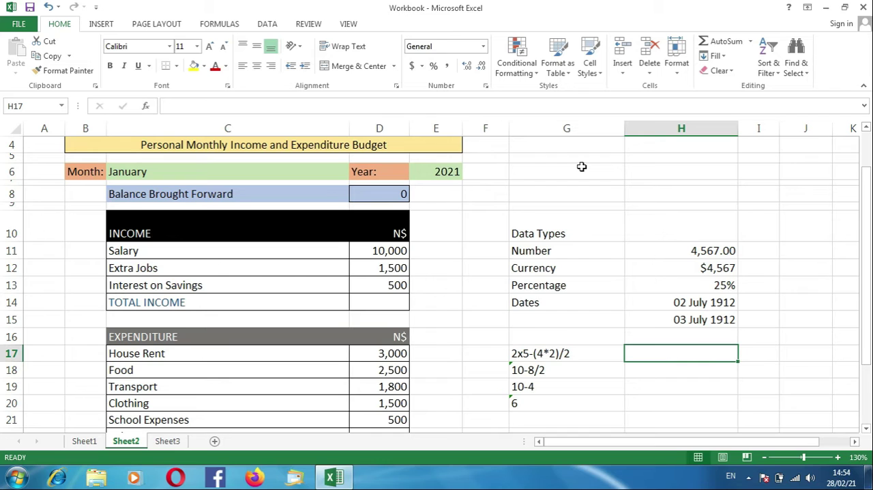
text(=()
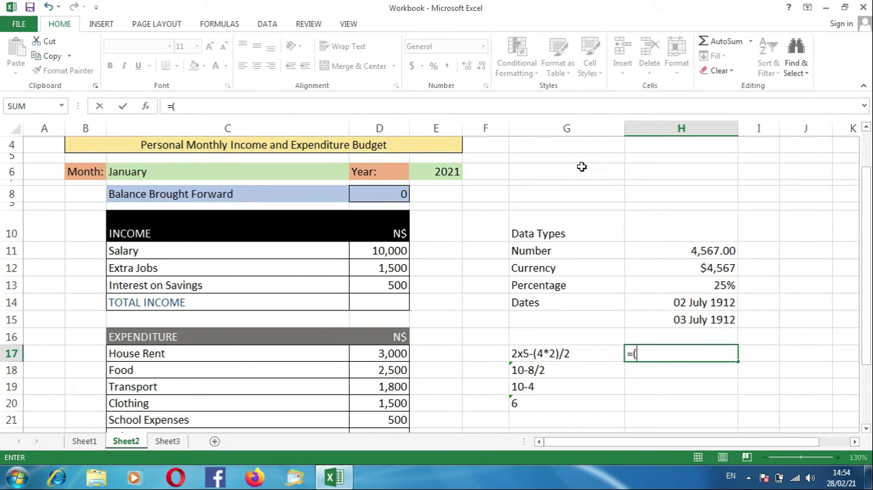
text(2*5)-(4)
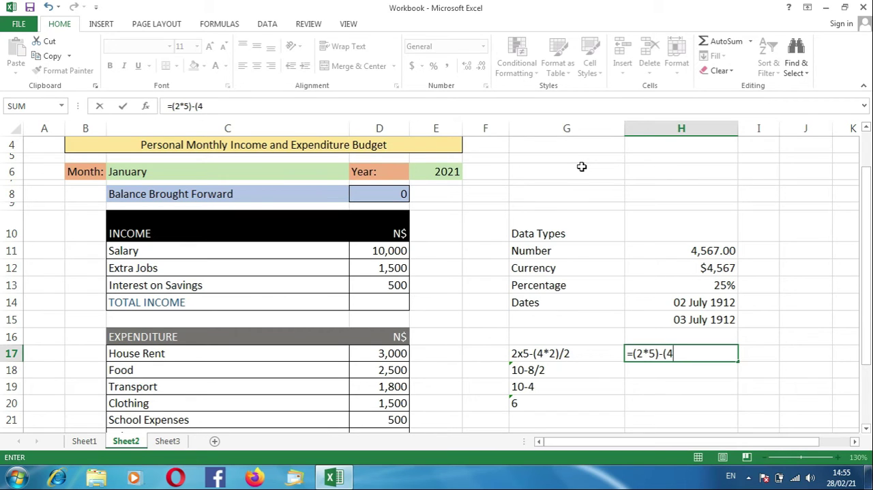
text(*2)/2)
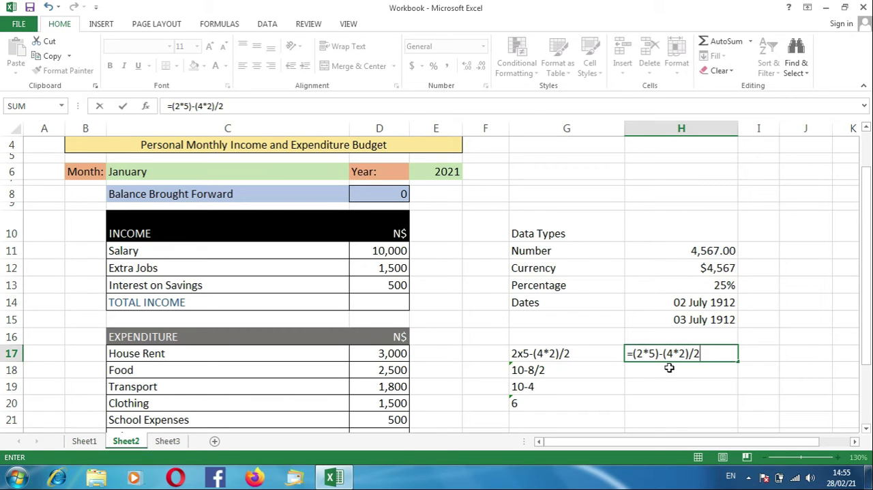
key(Return)
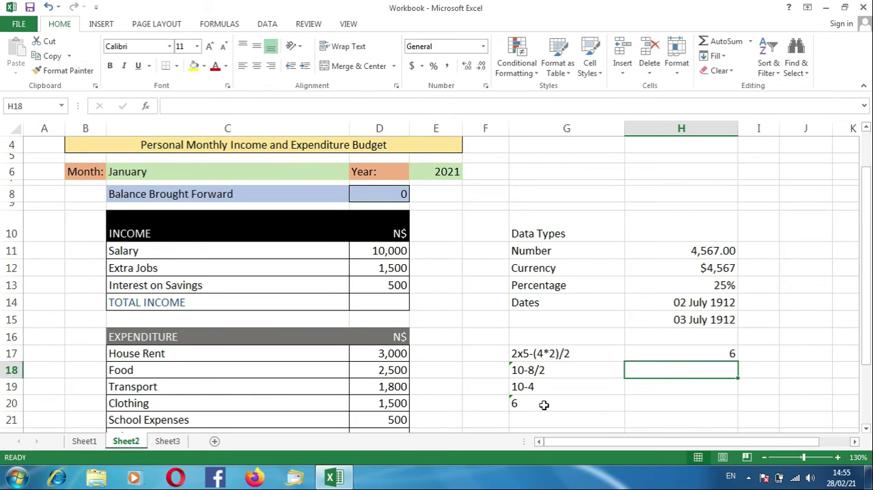
click(665, 347)
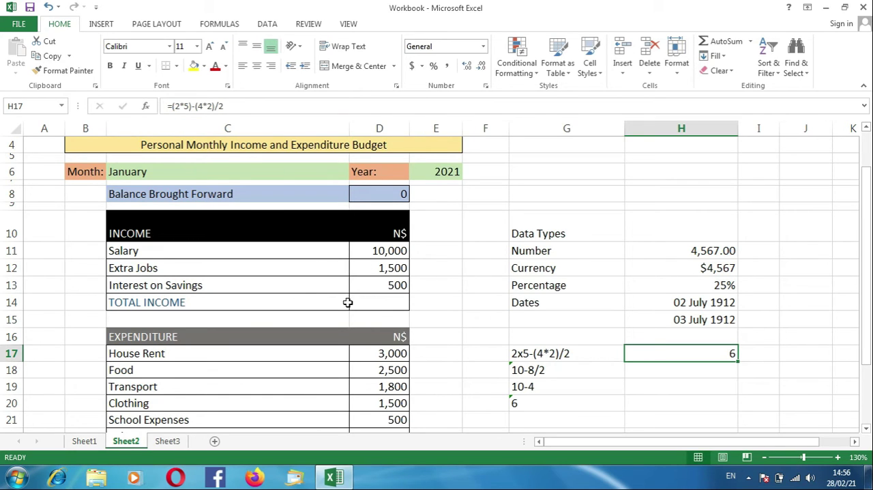
Step: Look over the empty cells for total income, total expenditure and balance carried forward
click(380, 301)
scroll(484, 353, down, 1)
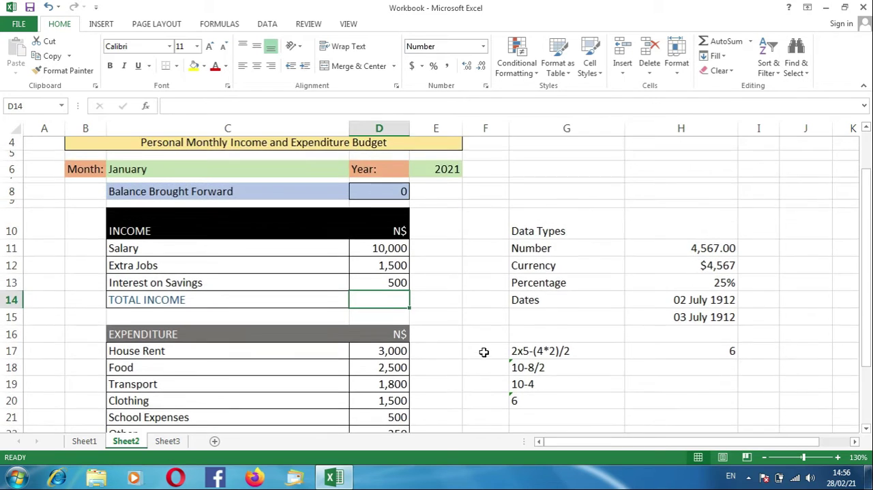
scroll(459, 371, down, 3)
click(388, 313)
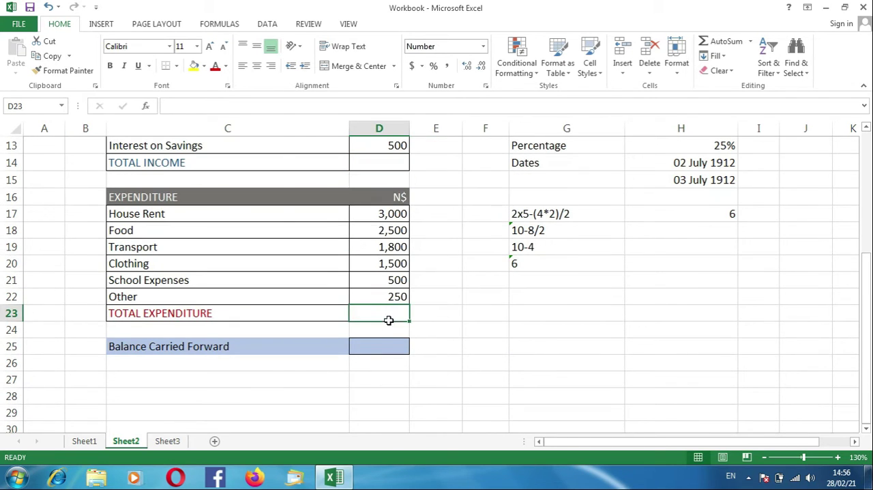
click(386, 346)
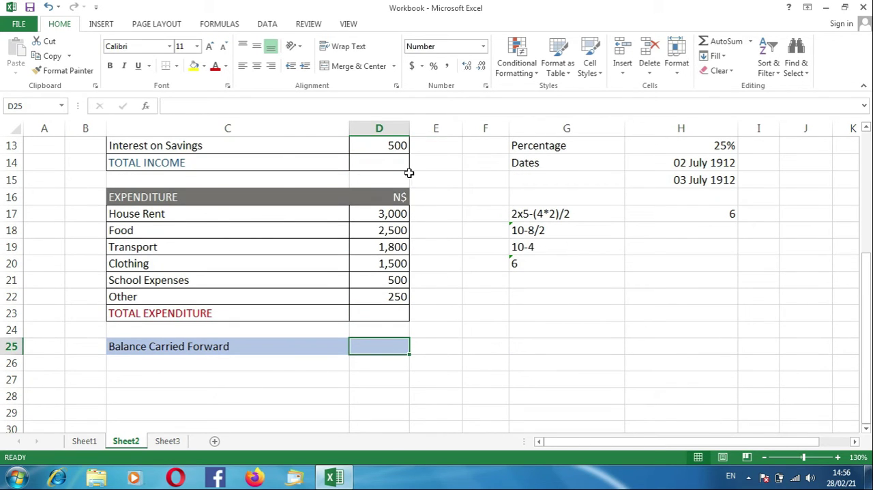
Step: Enter the formula =D11+D12+D13 in the total income cell D14
click(379, 164)
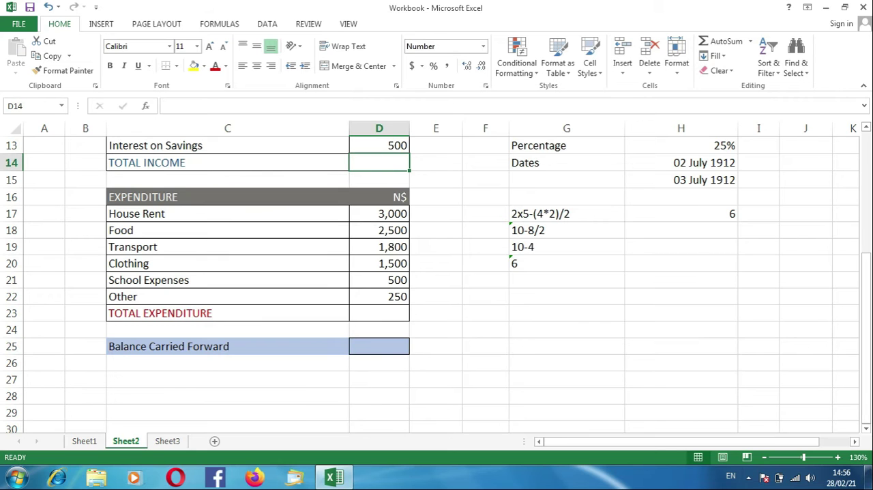
click(867, 128)
click(866, 127)
click(866, 128)
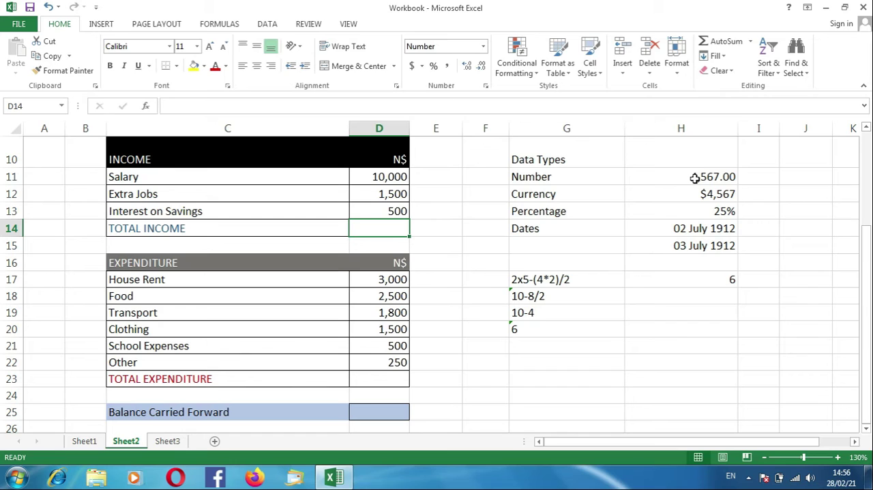
text(=)
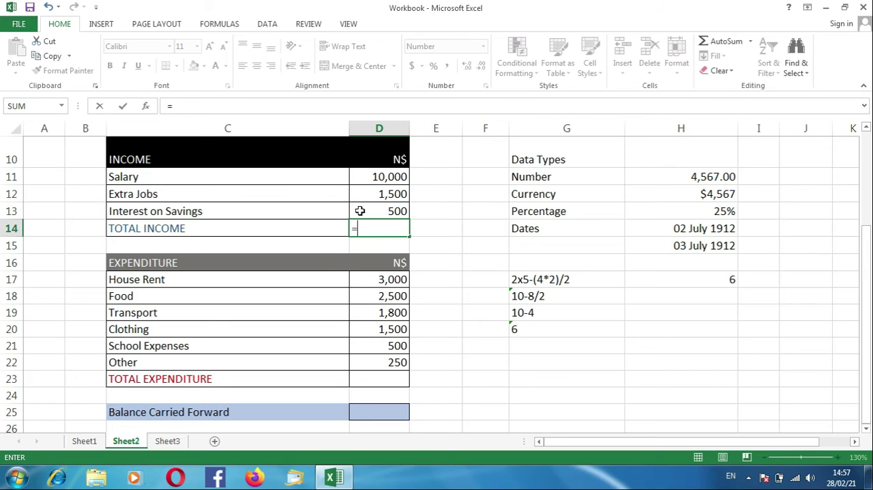
text(d11+d12)
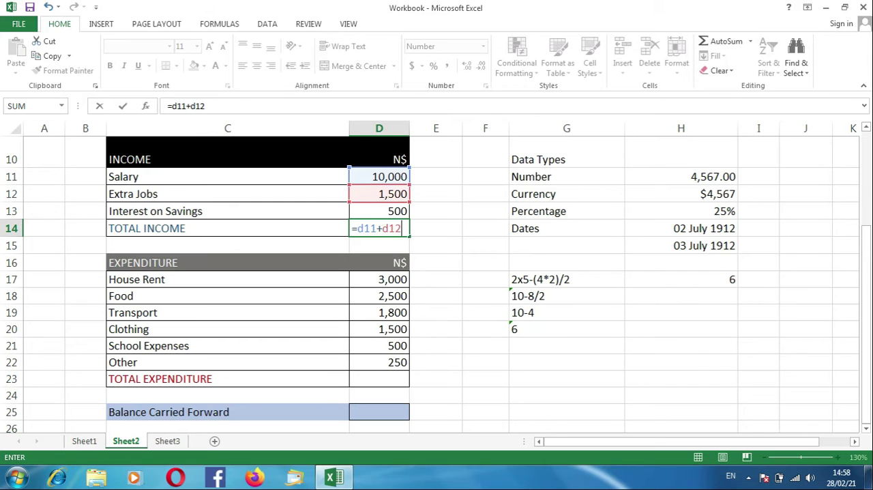
text(+d13)
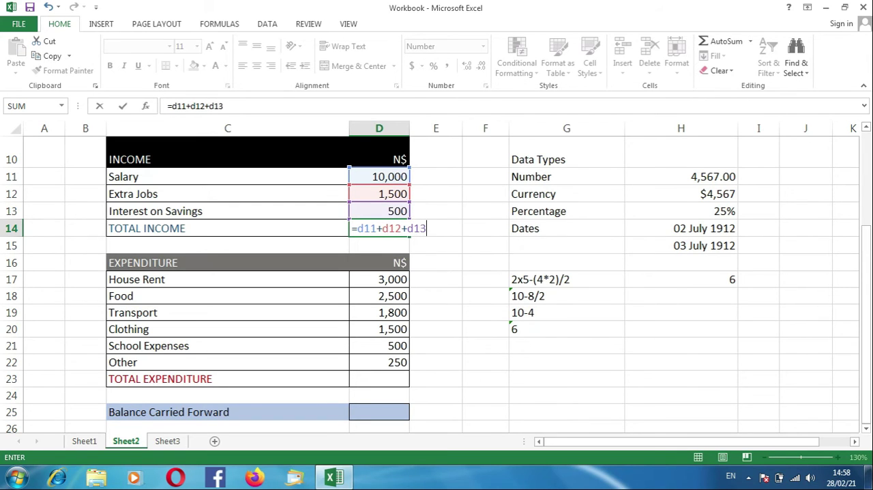
key(Return)
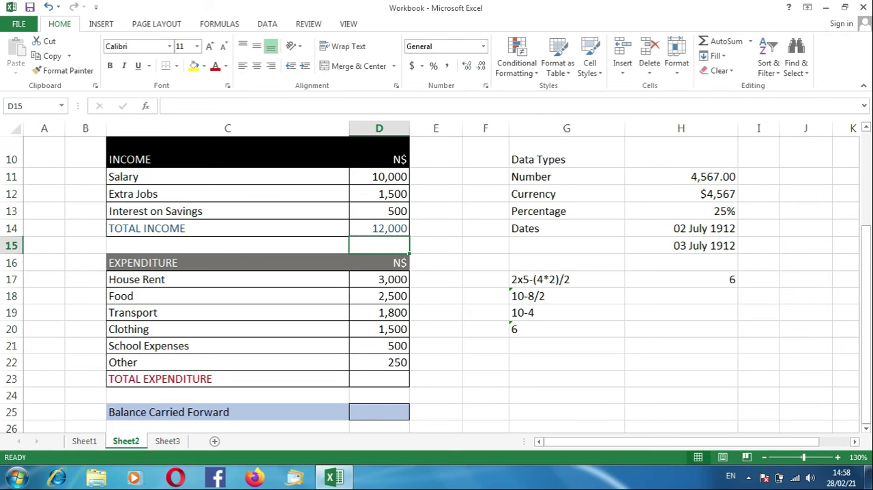
Step: Clear the total income cell D14 and rebuild its formula as =D11+D12+D13 by referencing the three income amounts
click(371, 229)
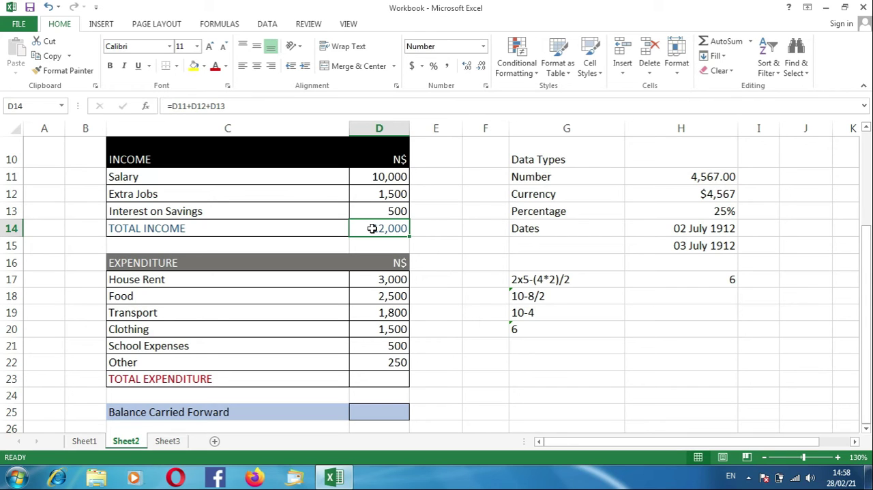
key(Delete)
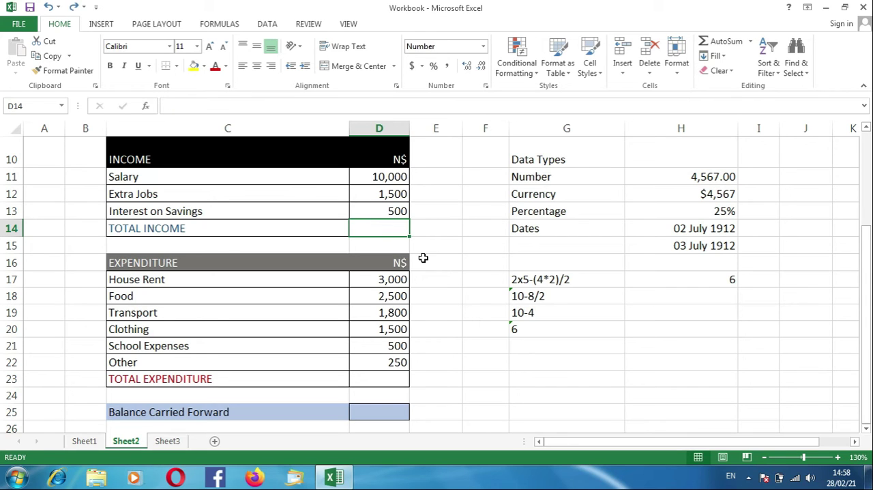
text(=)
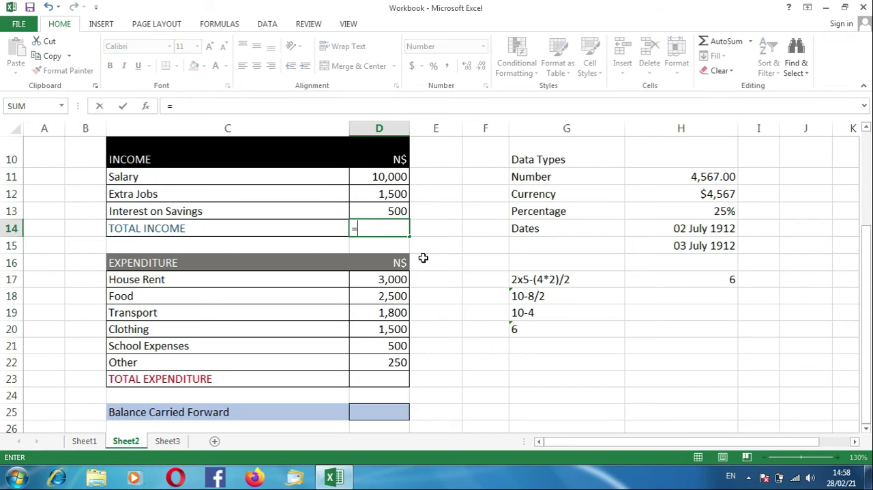
click(365, 177)
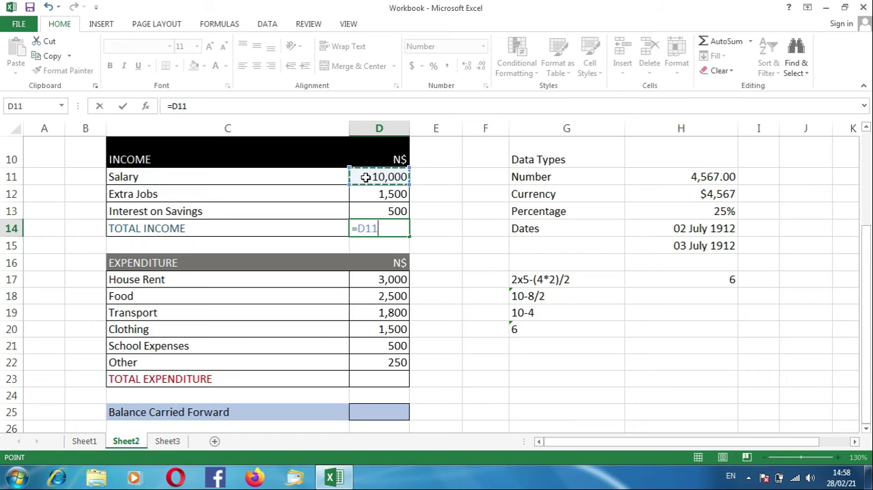
text(+)
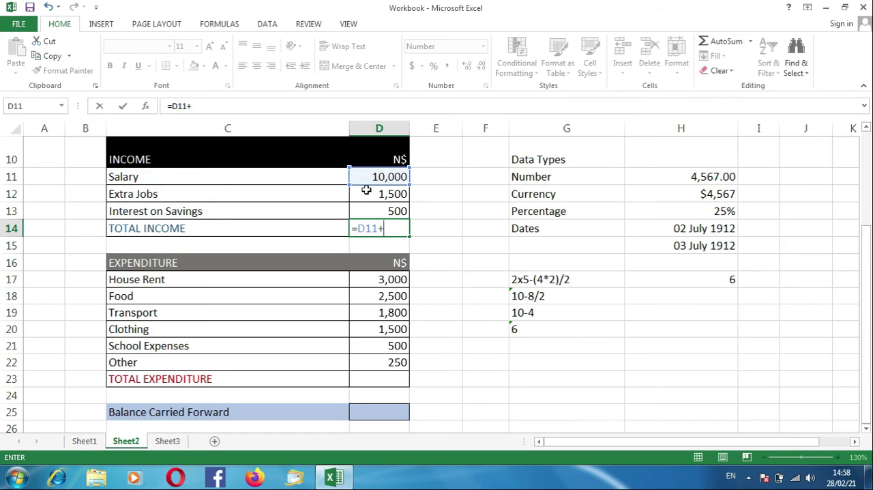
click(366, 197)
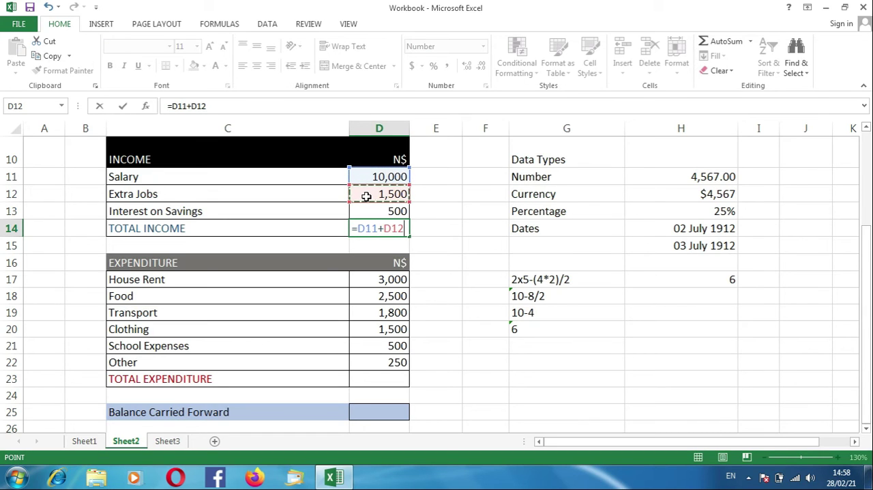
text(+)
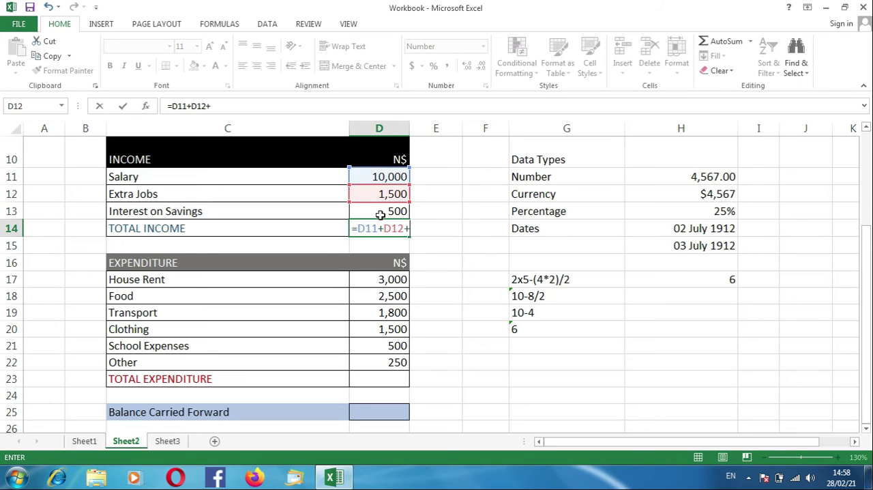
click(371, 213)
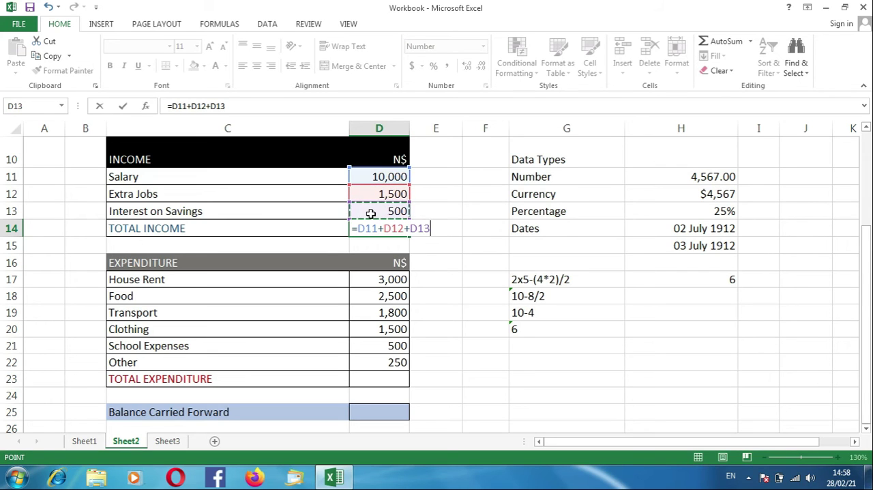
key(Return)
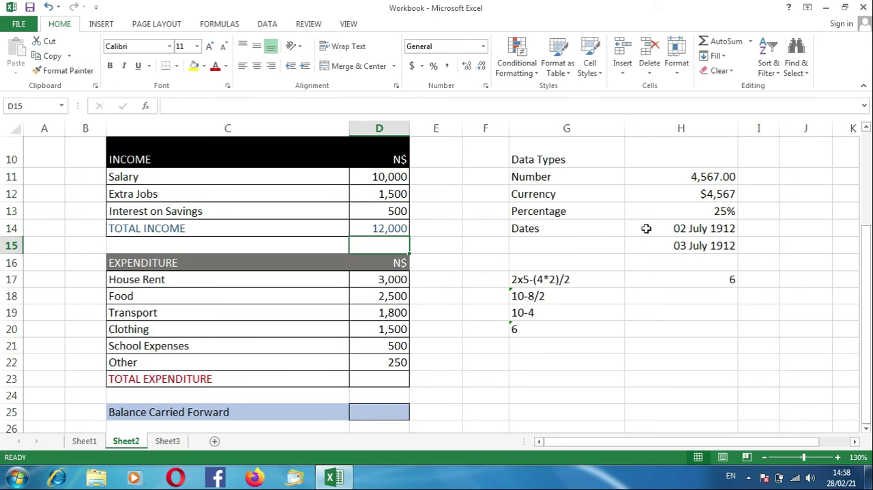
Step: Total the expenditure amounts from House Rent to Other in cell D23 with AutoSum over D17:D22
click(377, 377)
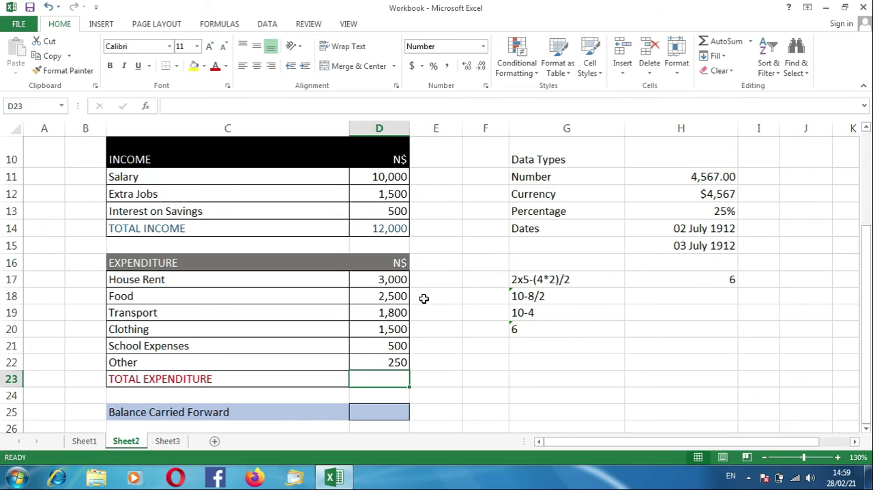
click(381, 280)
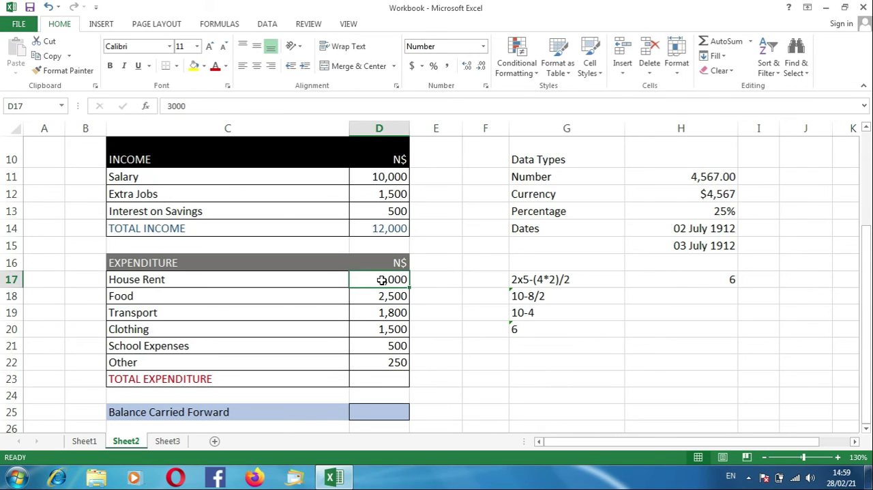
click(387, 367)
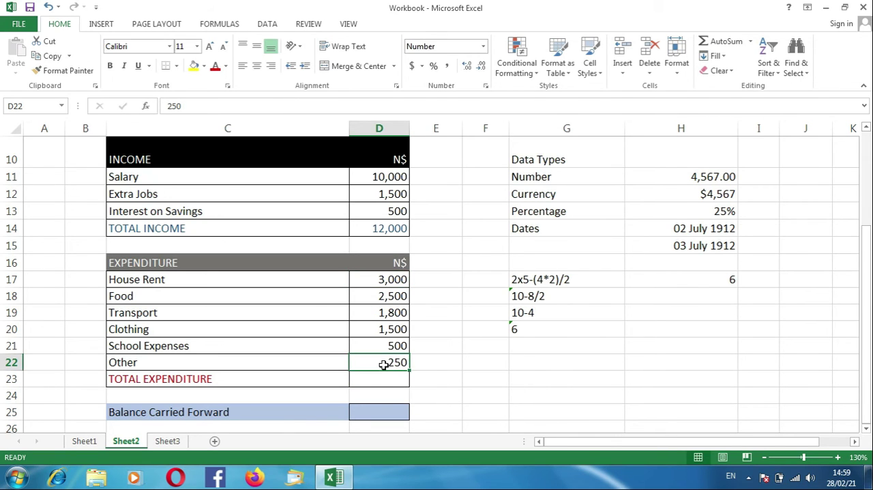
click(369, 279)
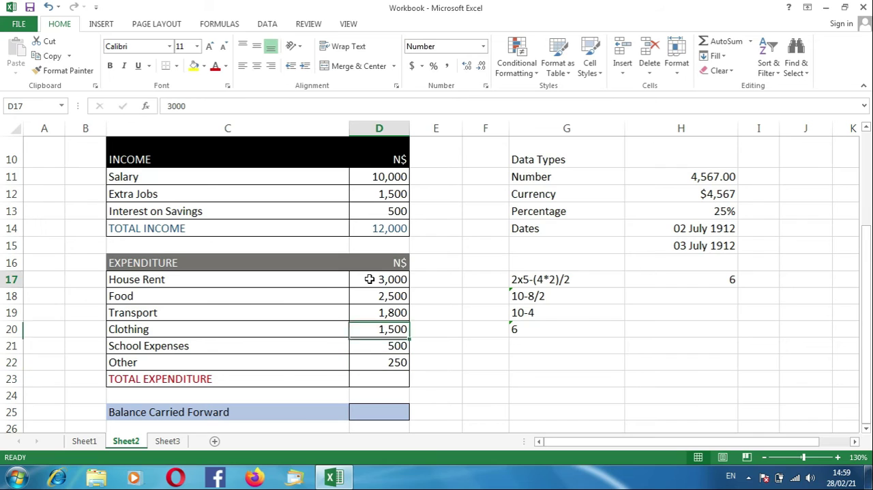
click(369, 365)
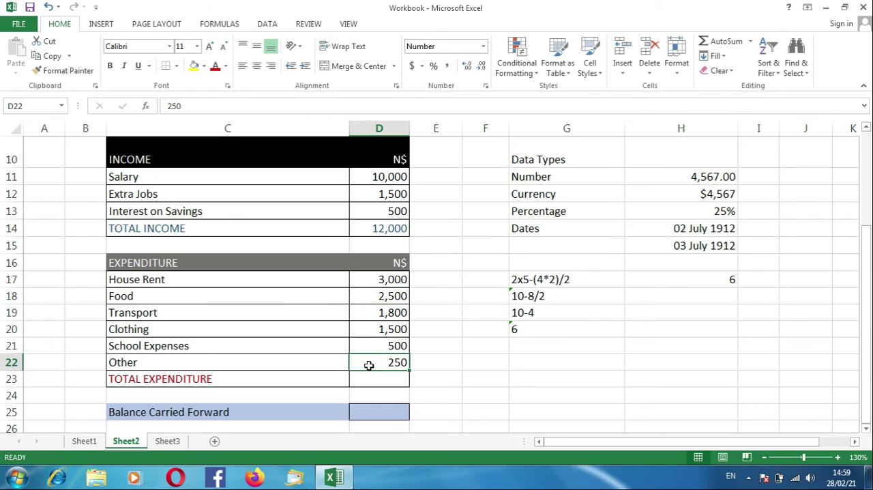
click(364, 379)
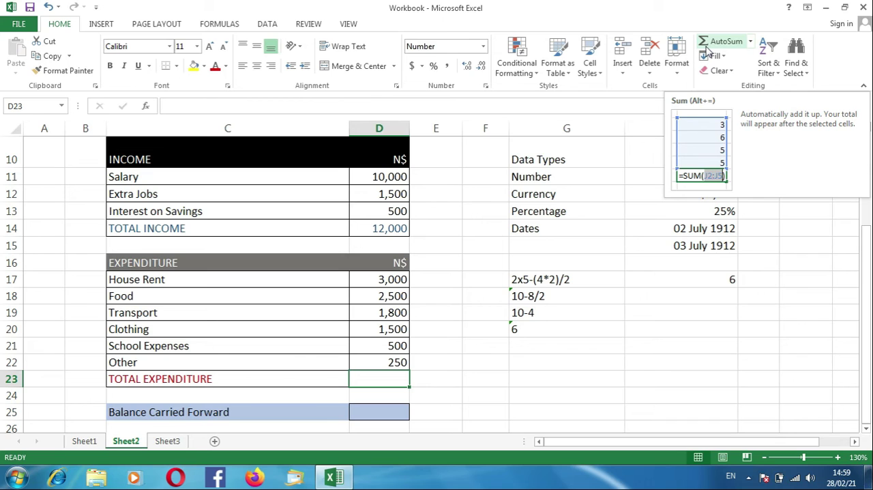
click(707, 49)
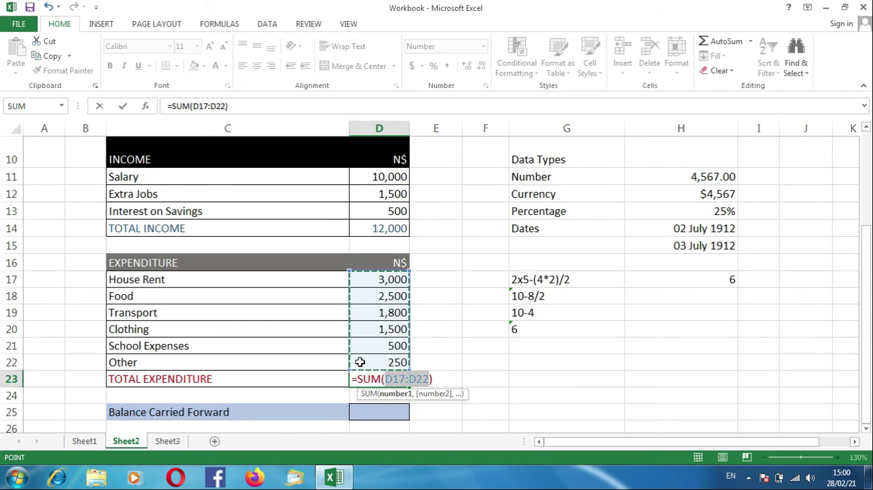
key(Return)
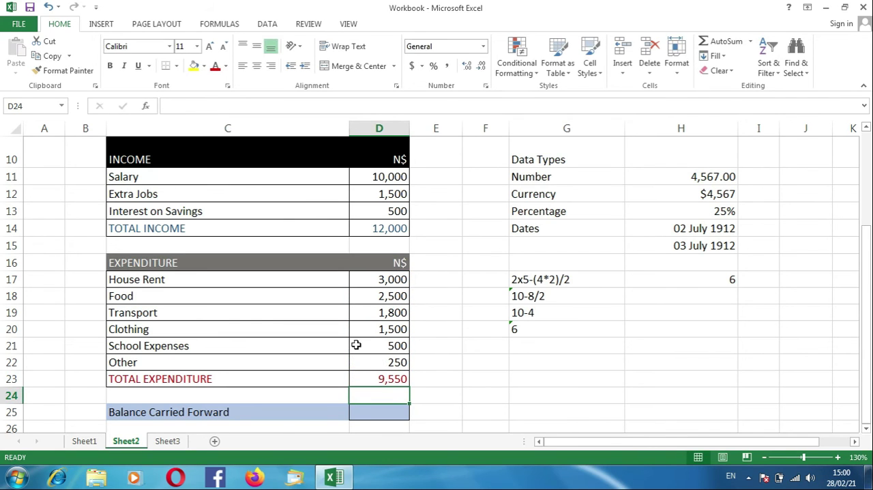
Step: Replace the total expenditure formula in D23 with a manually written =sum(d17:d22) and check the stored formula
click(377, 378)
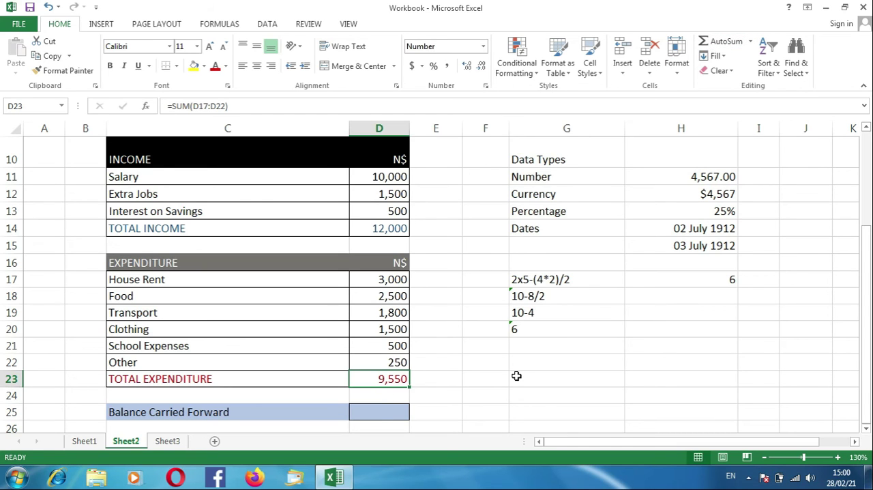
text(=sum)
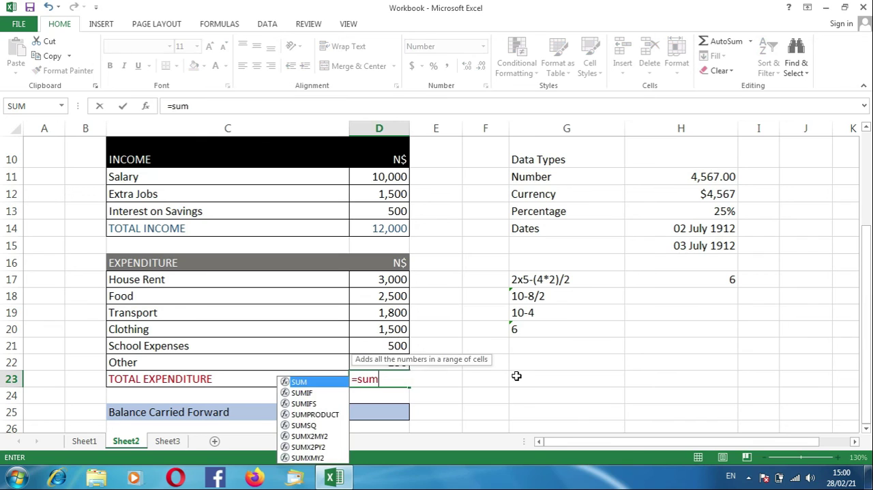
text((d17)
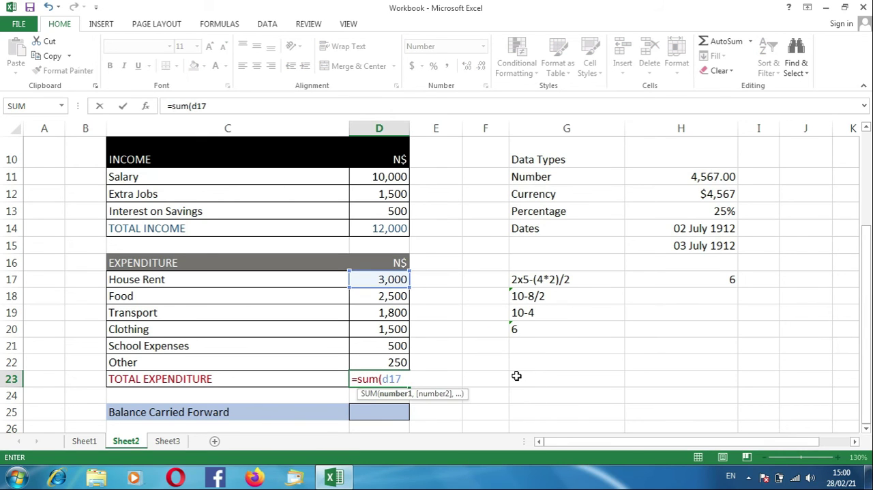
text(:d22)
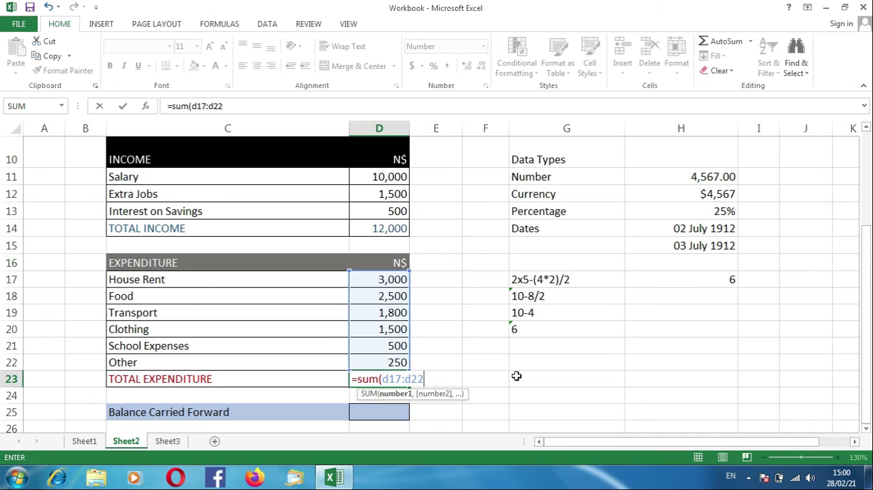
text())
key(Return)
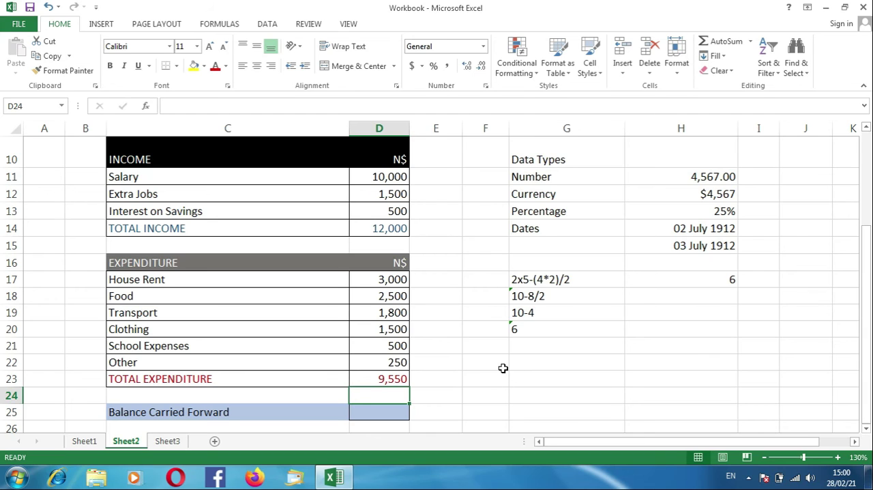
click(403, 376)
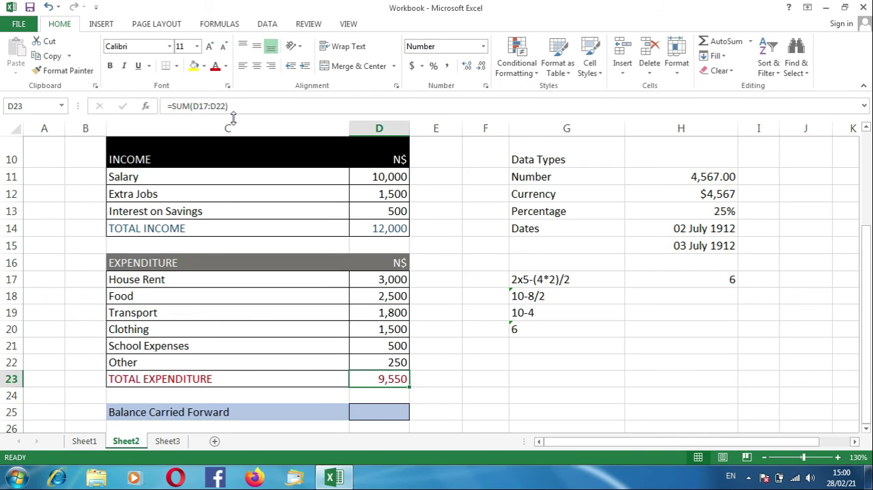
Step: Set the Balance Brought Forward amount in cell D8 to 600
click(384, 410)
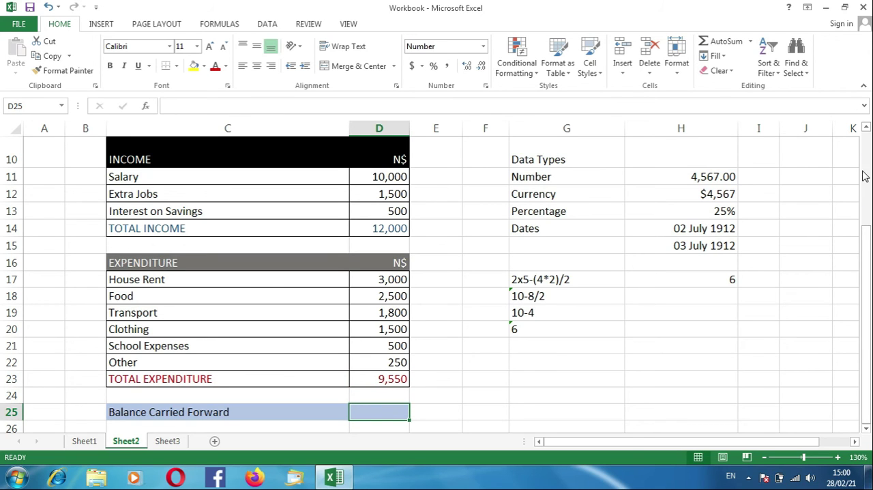
drag(871, 245, 867, 228)
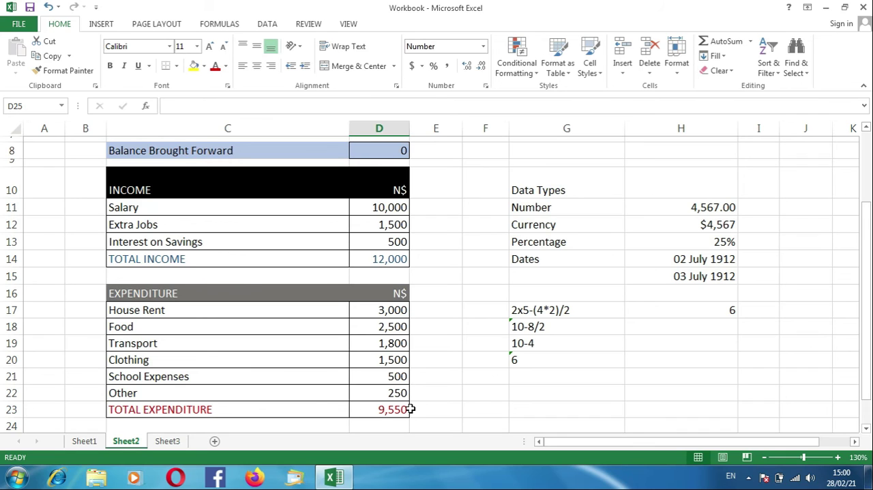
click(376, 148)
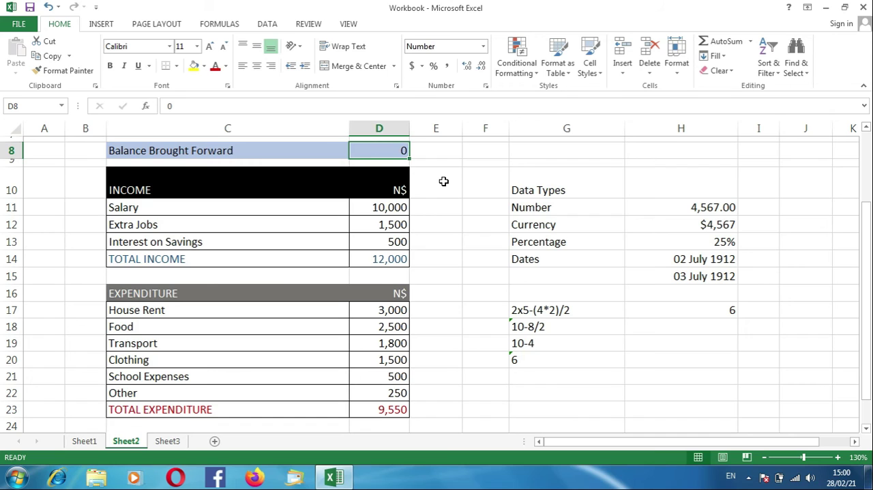
text(600)
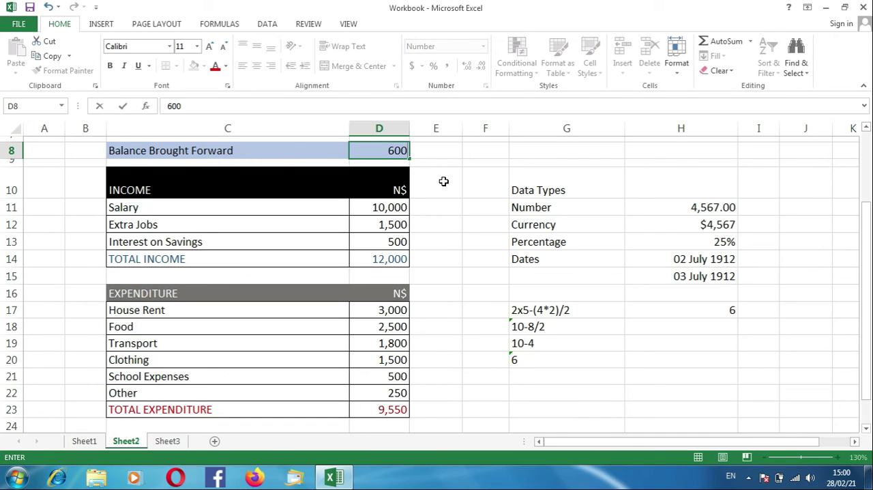
key(Return)
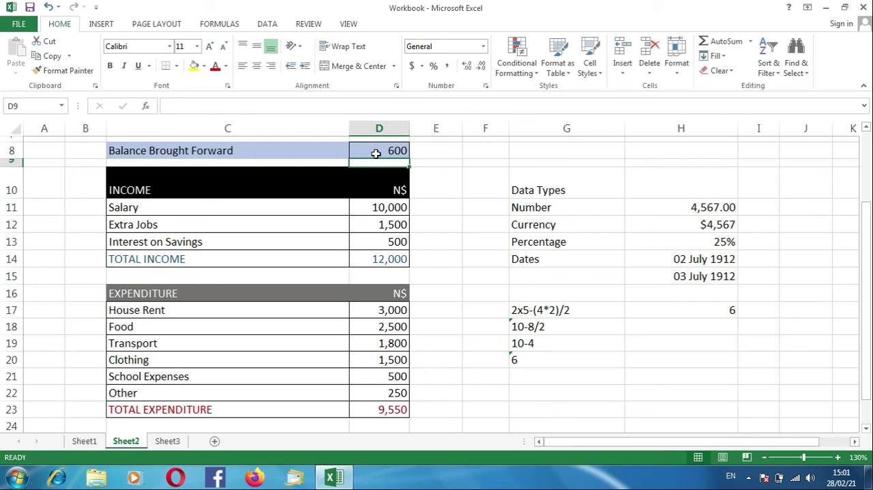
click(372, 150)
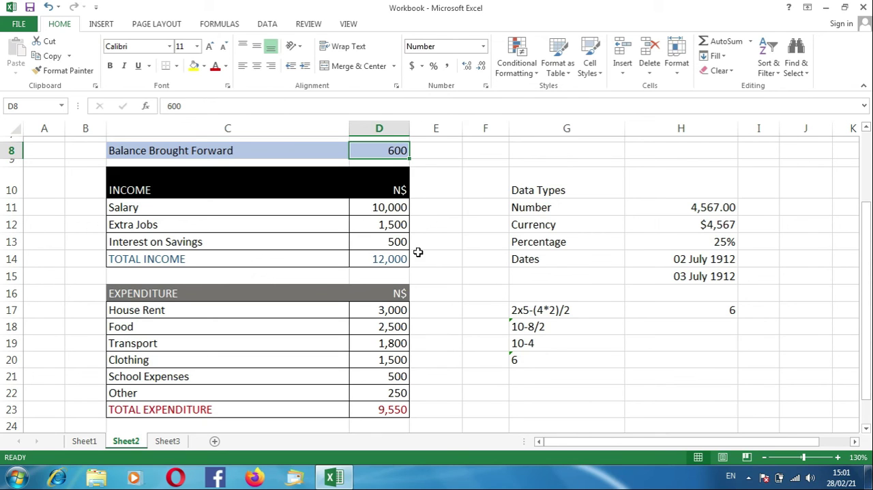
Step: Calculate Balance Carried Forward in cell D25 with the formula =D8+D14-D23, referencing balance brought forward, total income and total expenditure
scroll(421, 254, down, 3)
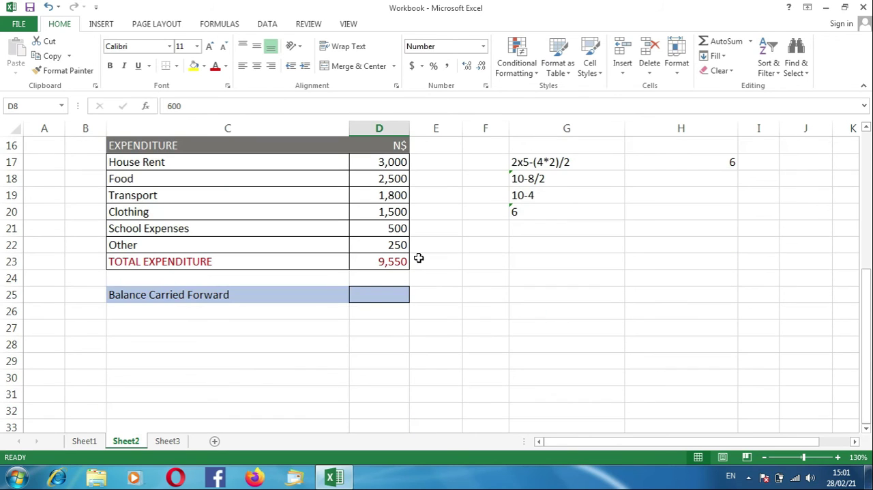
click(361, 293)
drag(866, 303, 865, 267)
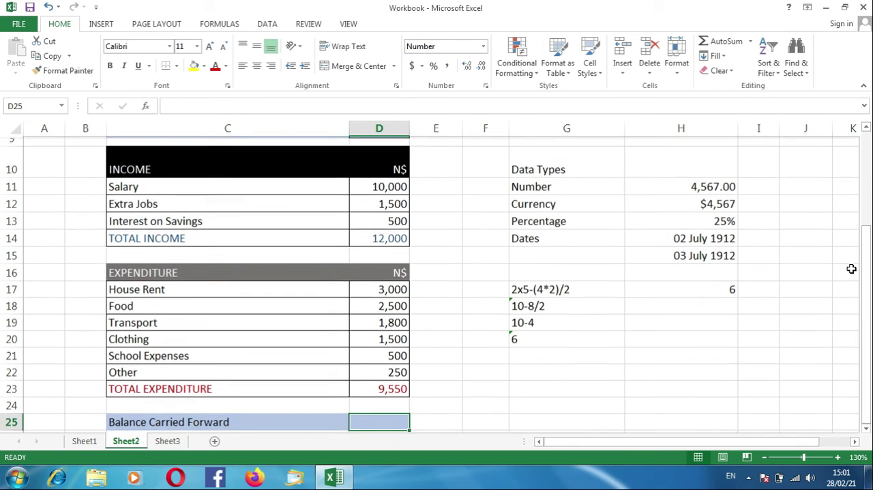
text(=)
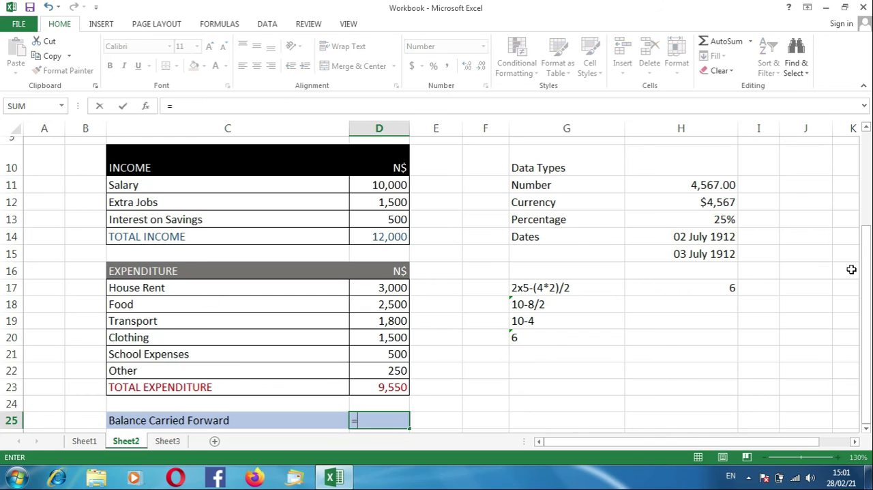
drag(861, 286, 844, 206)
click(399, 221)
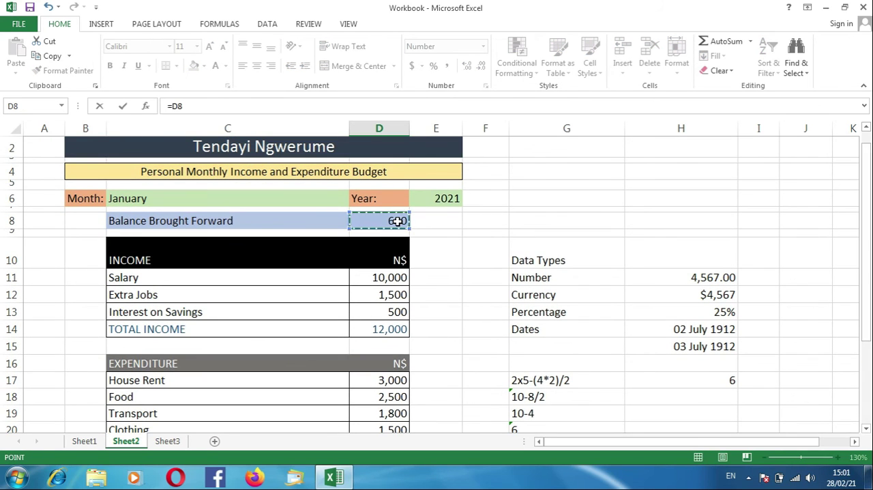
text(+)
click(377, 329)
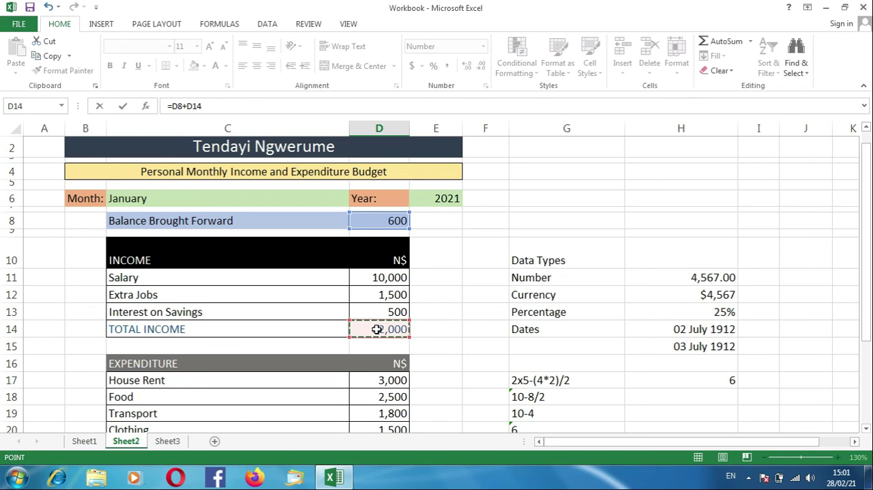
text(-)
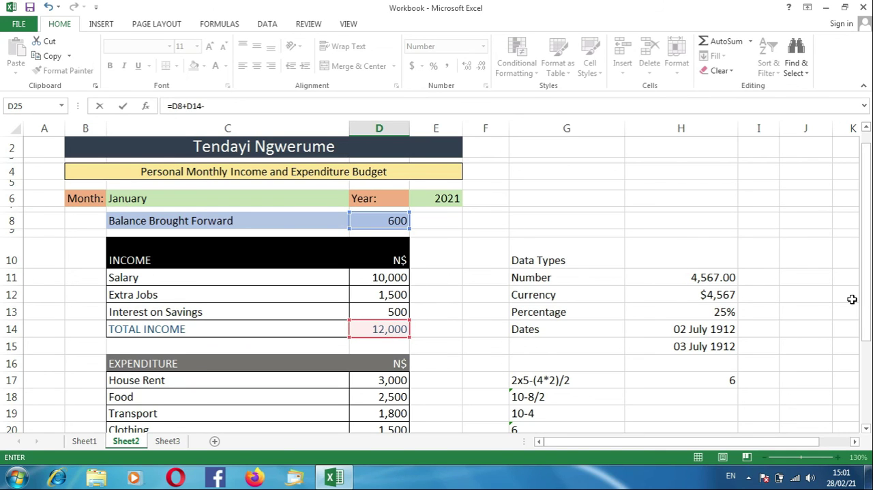
drag(868, 309, 866, 317)
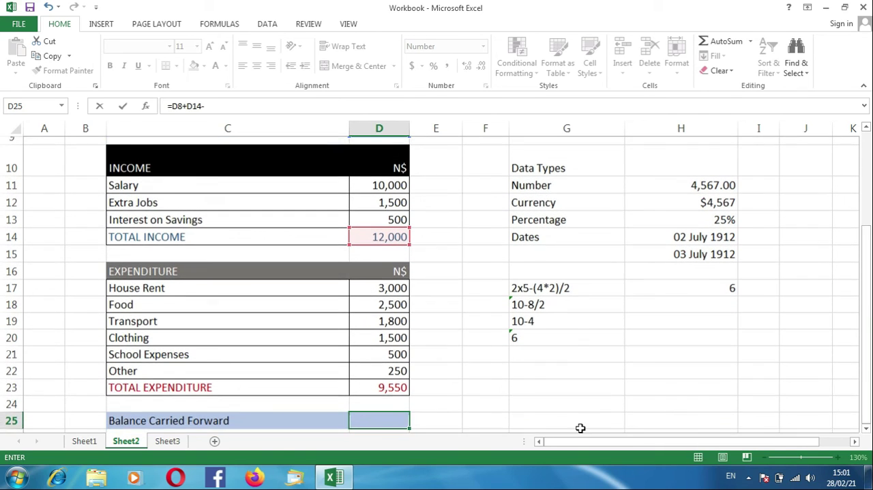
click(356, 388)
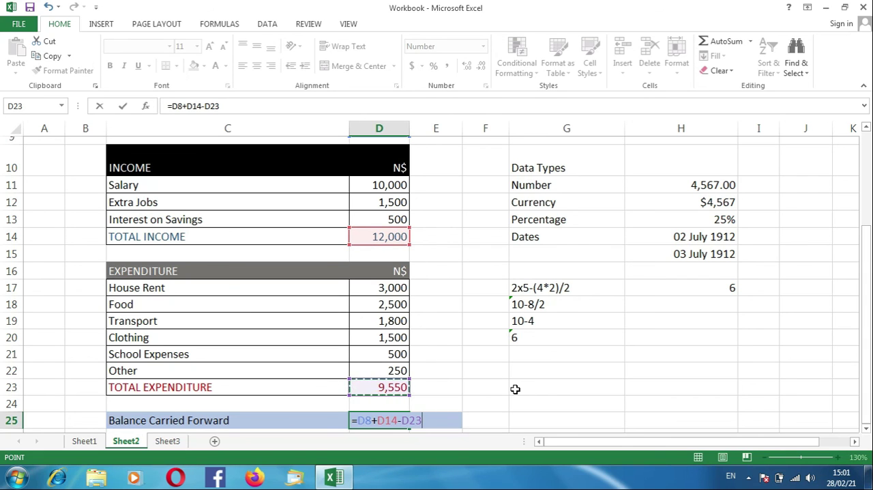
key(Return)
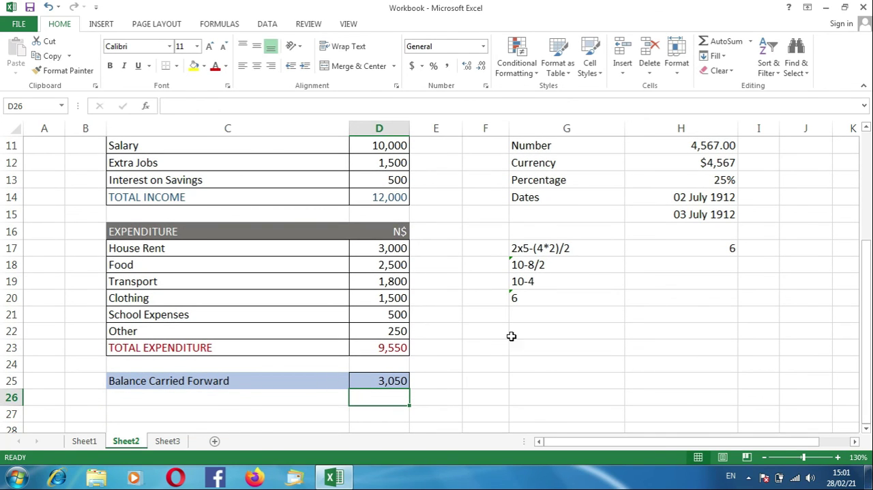
drag(868, 297, 867, 263)
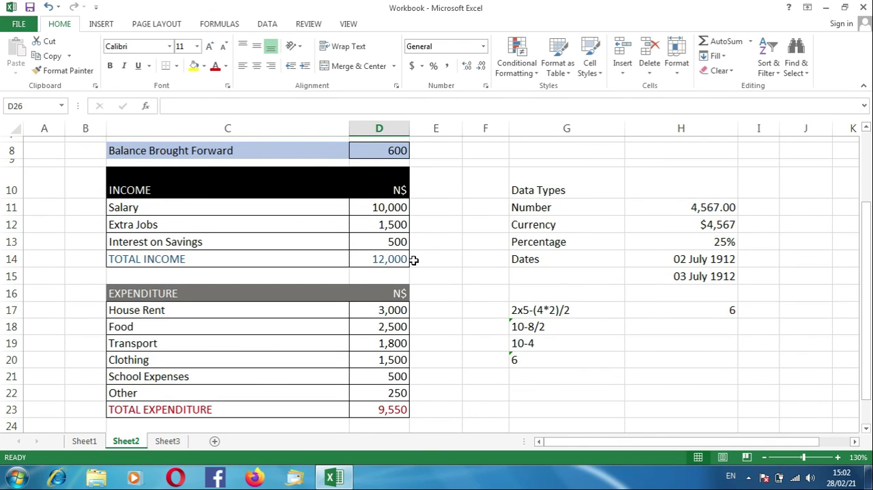
drag(865, 329, 868, 369)
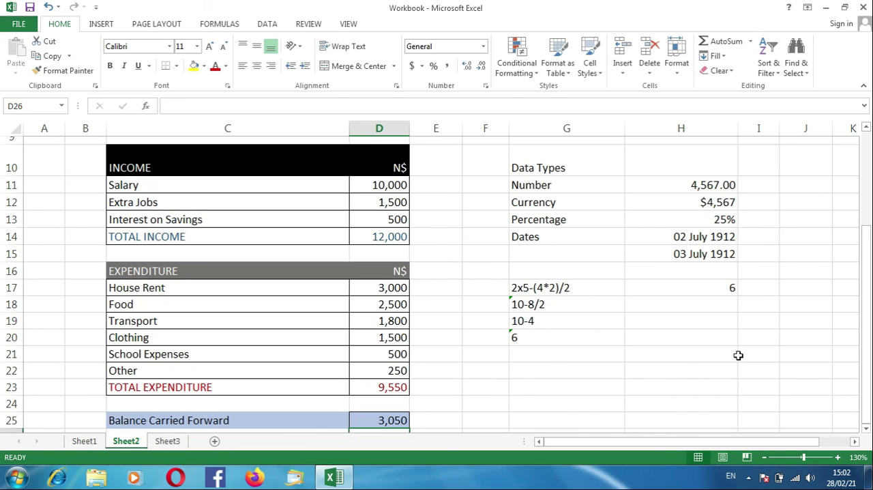
drag(869, 312, 859, 166)
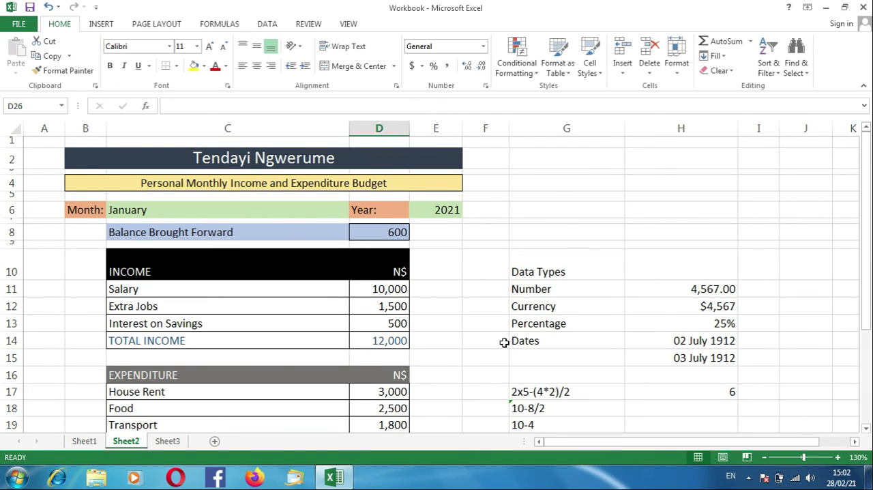
click(452, 343)
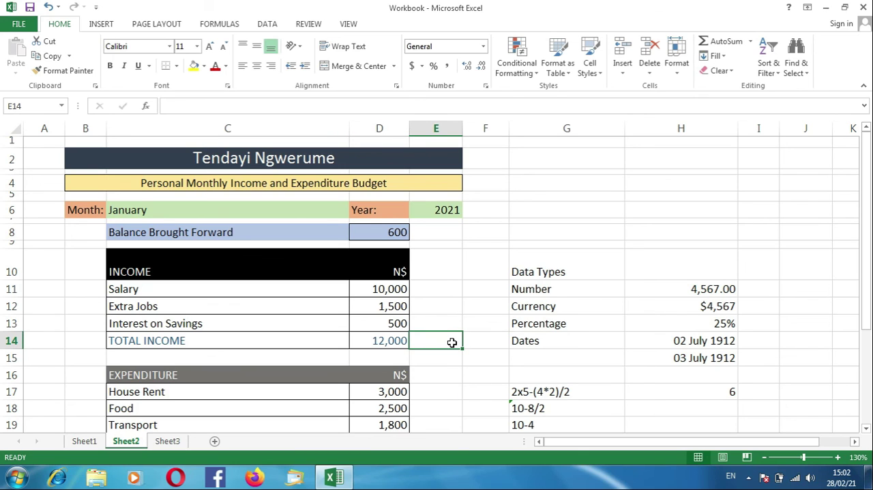